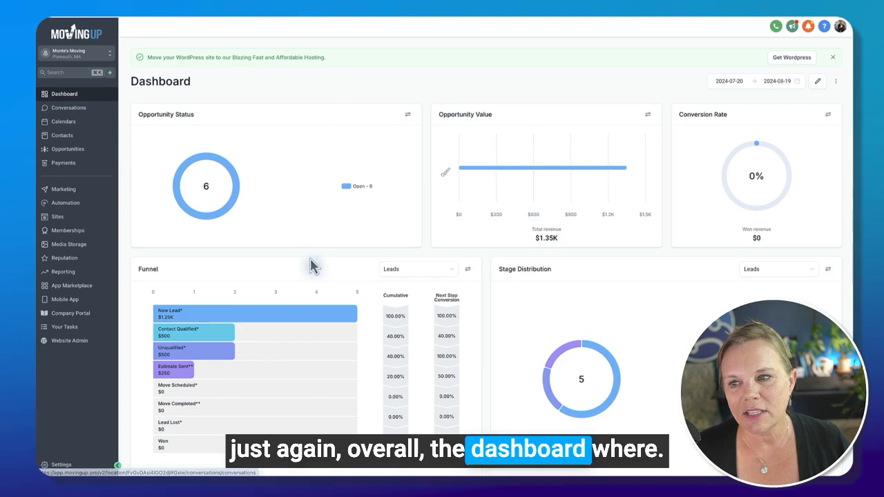
# Look over the dashboard's opportunity widgets and the preset ranges offered for its reporting dates
pyautogui.scroll(-1, 312, 266)
pyautogui.scroll(1, 312, 264)
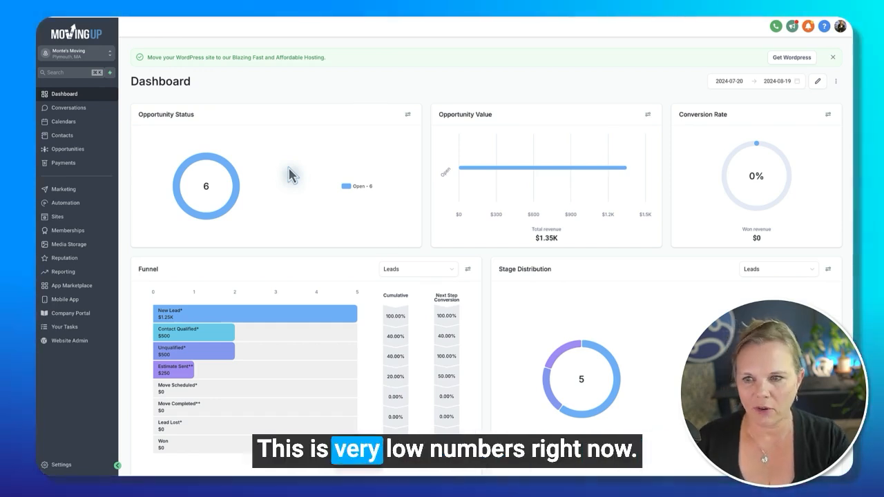
pyautogui.click(751, 82)
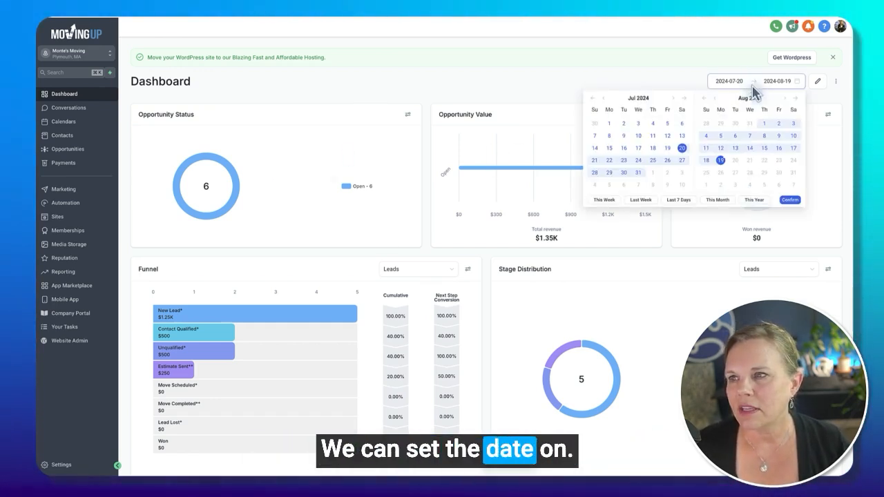
pyautogui.click(755, 201)
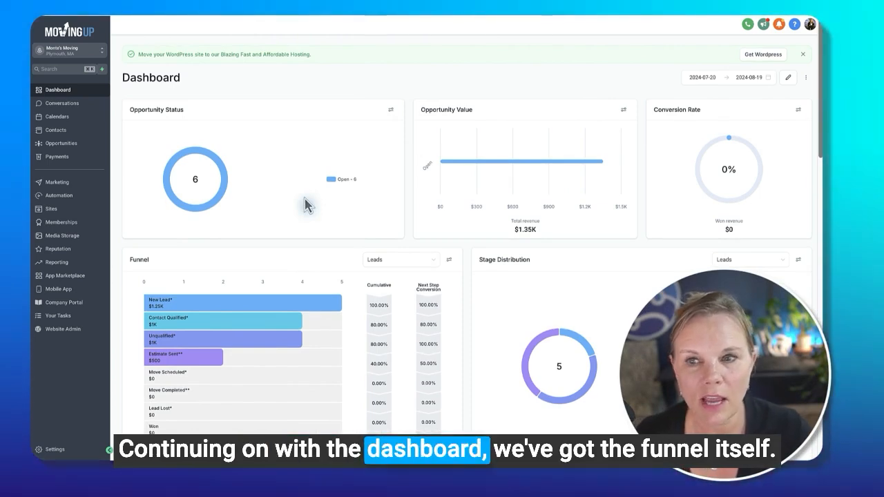
# Examine the Funnel widget and view the pipelines it can be switched to, keeping Leads selected
pyautogui.scroll(-3, 307, 205)
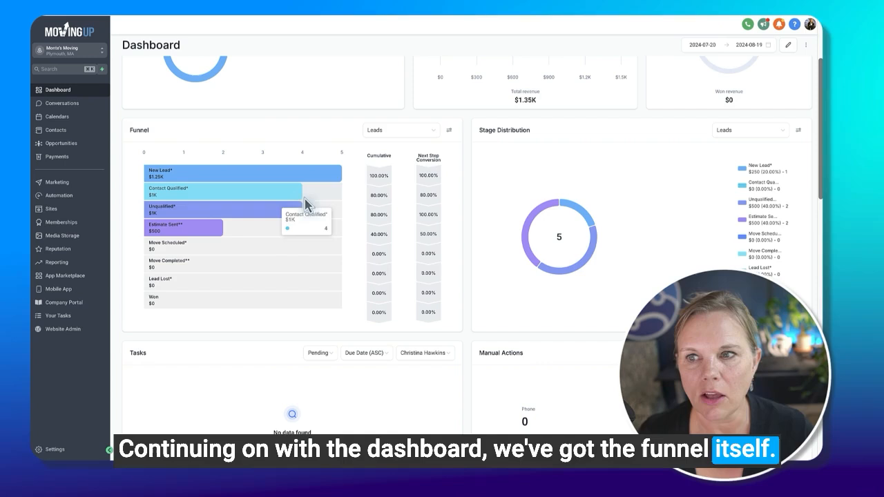
pyautogui.click(419, 134)
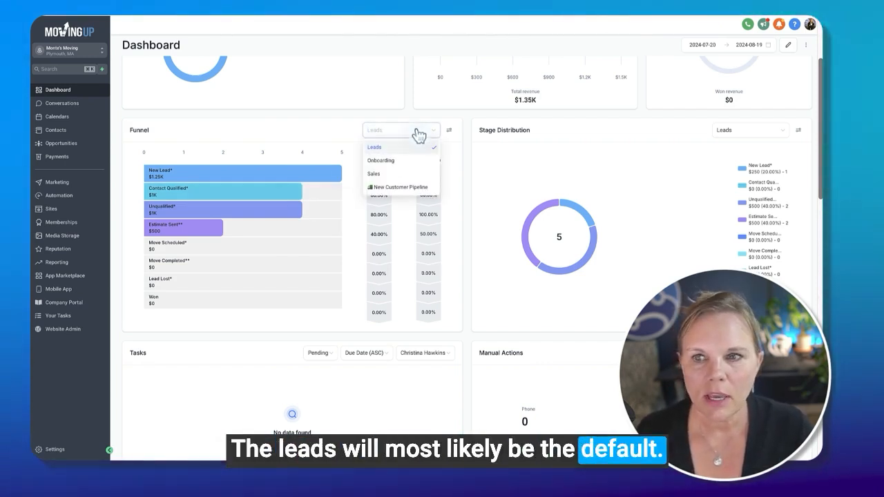
pyautogui.click(306, 122)
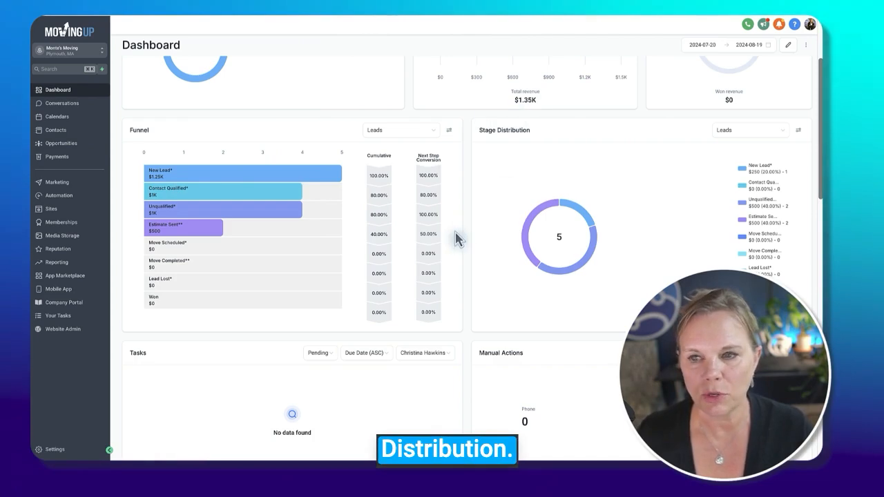
# Review the remaining dashboard widgets, from Tasks and Manual Actions through lead source, Google and Facebook reports to Sales Efficiency
pyautogui.scroll(-3, 456, 238)
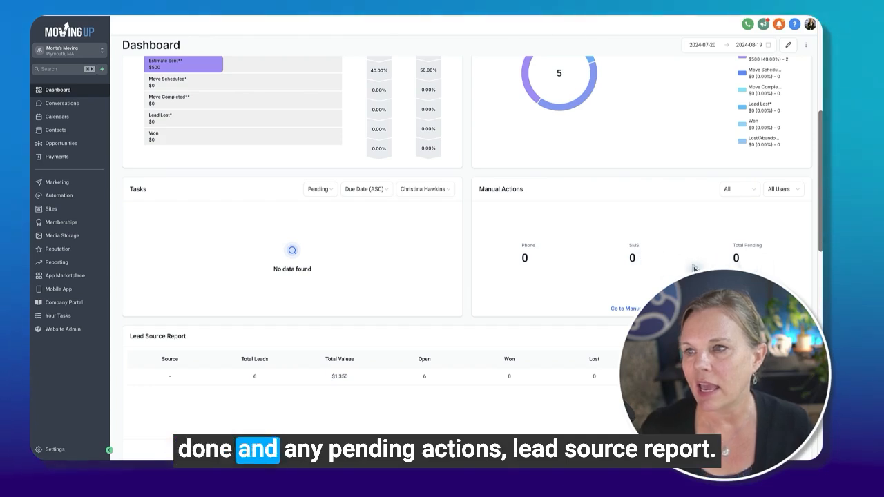
pyautogui.scroll(-5, 694, 268)
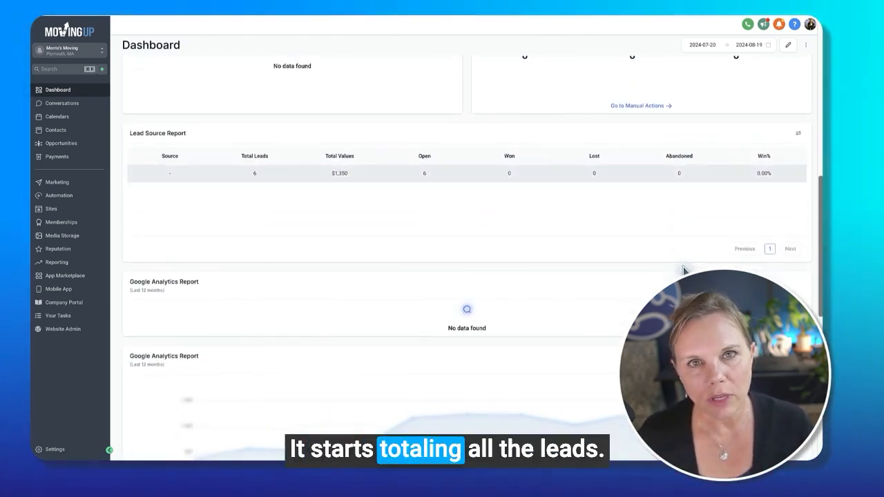
pyautogui.scroll(-2, 362, 221)
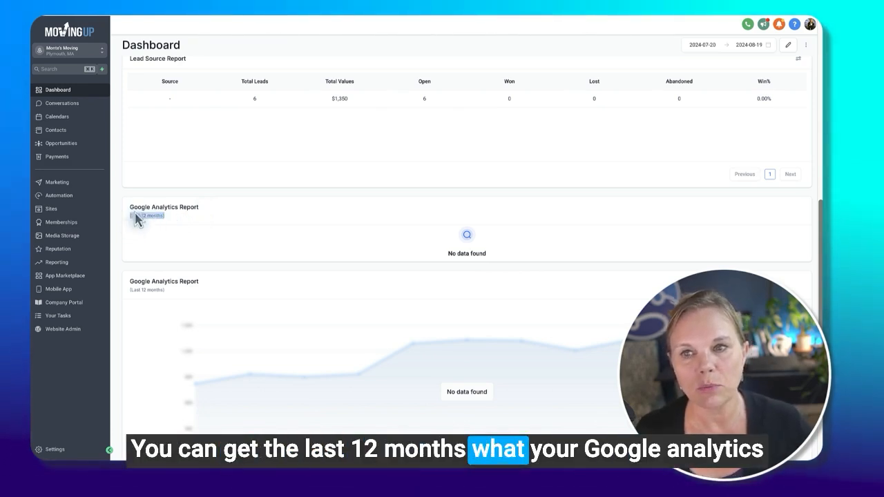
pyautogui.scroll(-3, 162, 194)
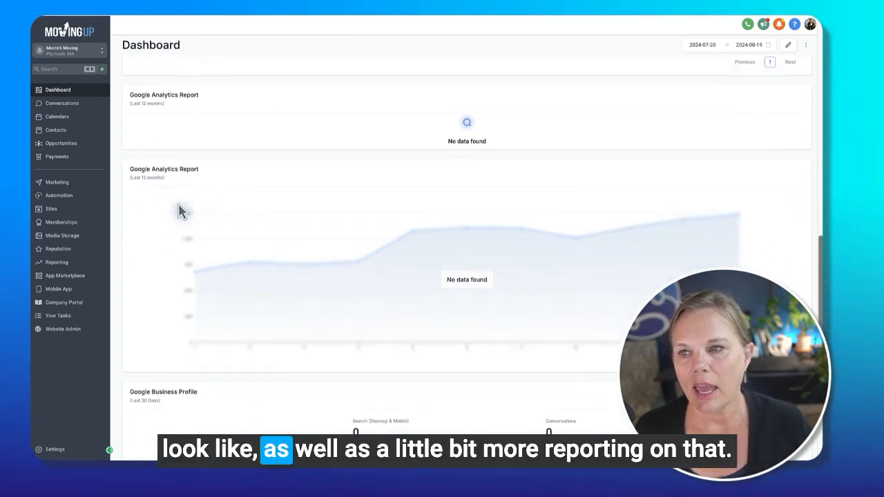
pyautogui.scroll(-4, 310, 300)
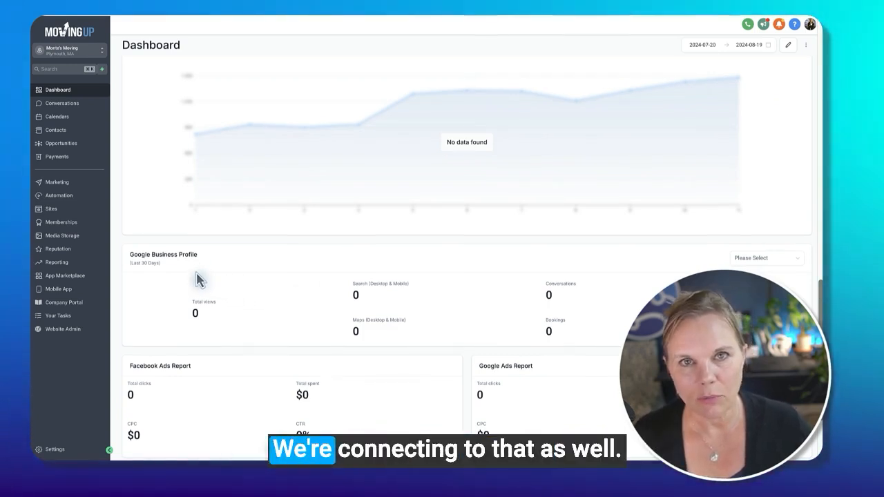
pyautogui.scroll(-3, 198, 279)
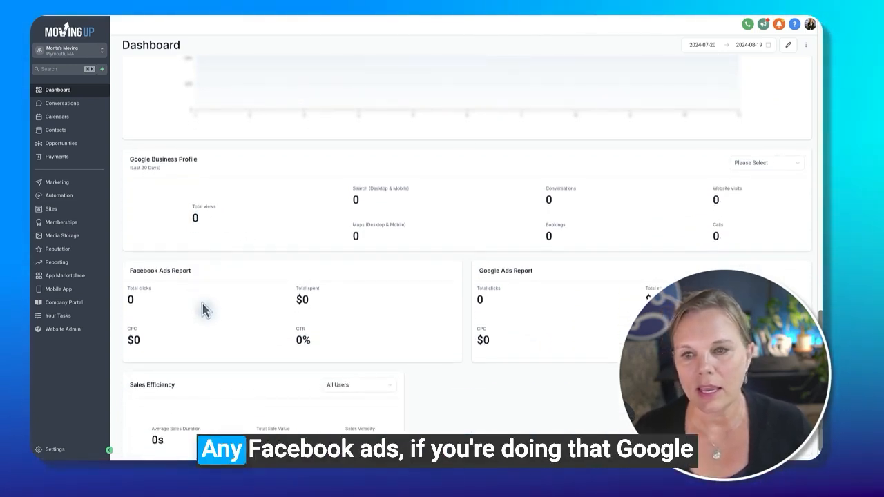
pyautogui.scroll(-1, 204, 310)
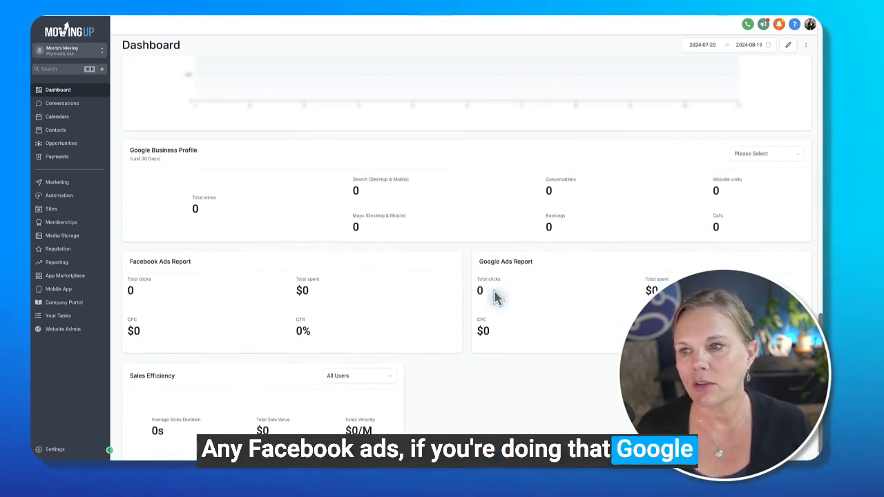
pyautogui.scroll(-2, 495, 297)
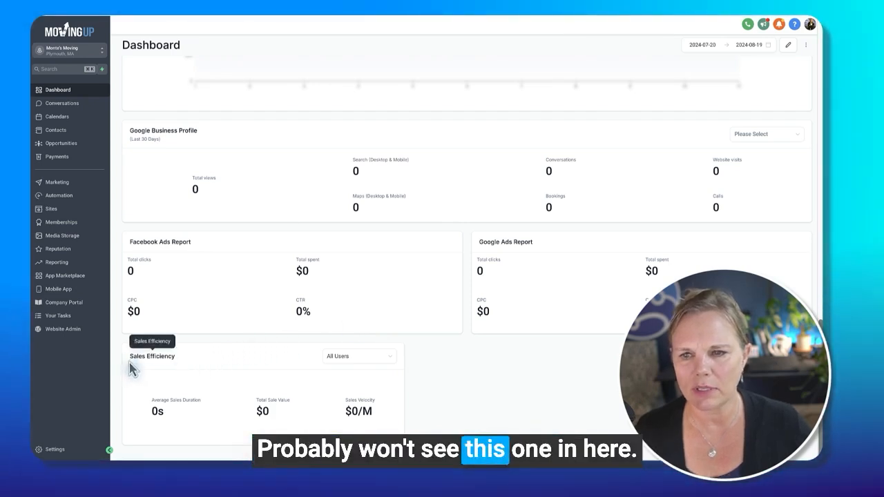
# Return to the dashboard's Tasks widget and view the users its tasks can be filtered by
pyautogui.scroll(10, 177, 355)
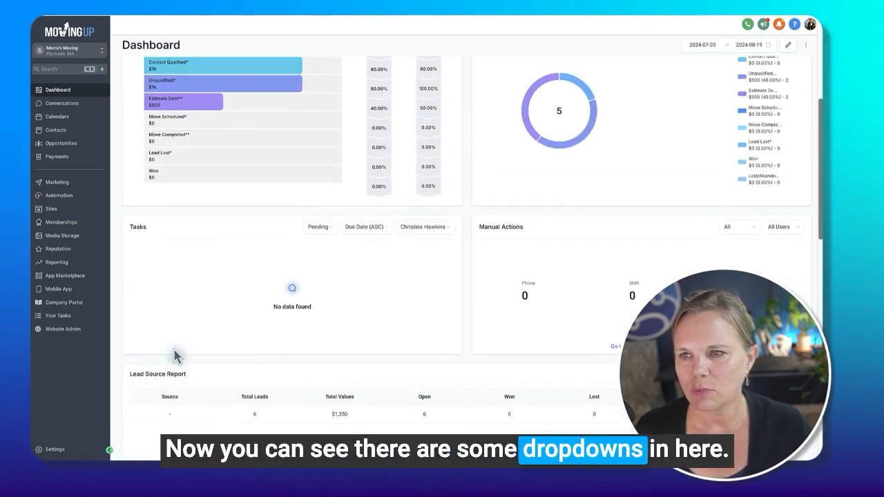
pyautogui.scroll(3, 178, 355)
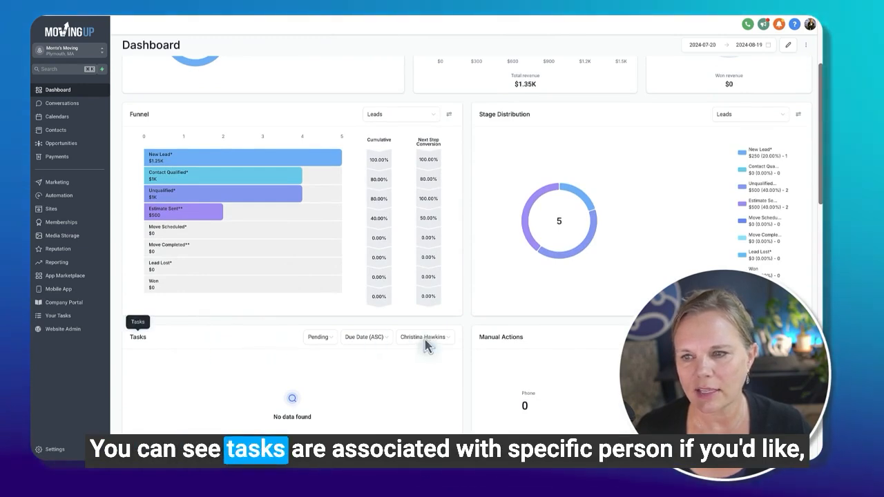
pyautogui.click(433, 341)
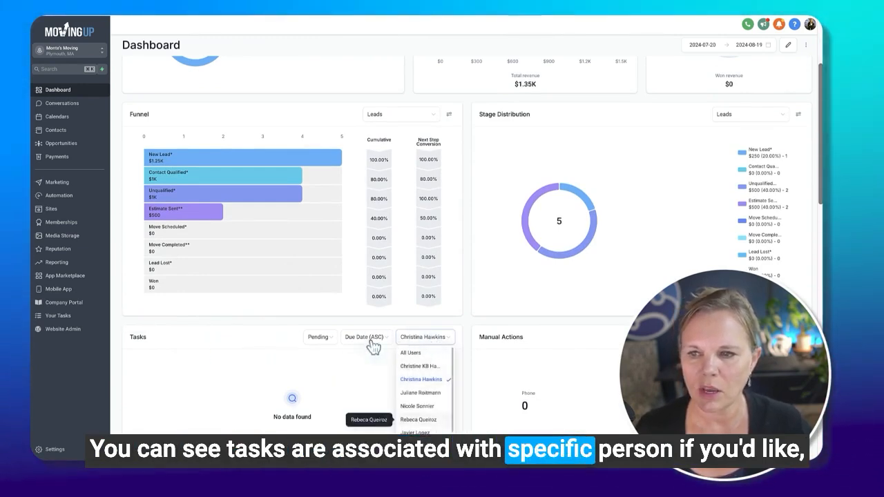
pyautogui.scroll(4, 596, 347)
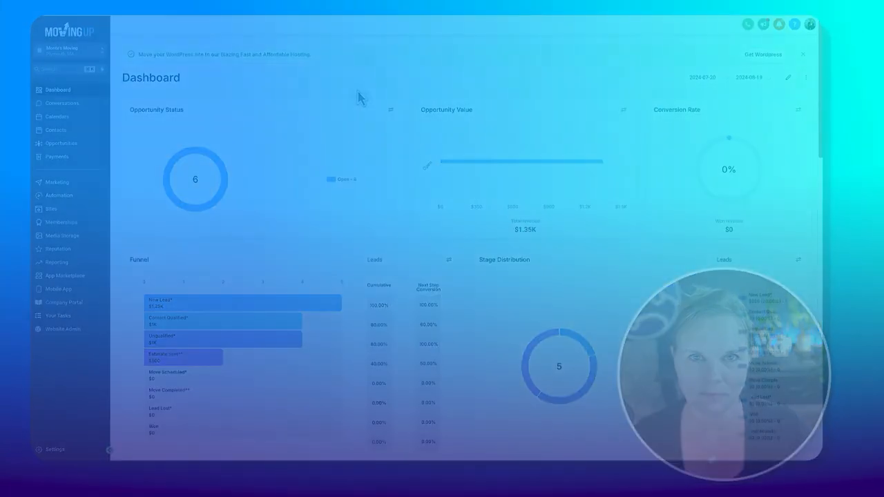
# View the recent and starred conversations and remove the star from the starred conversation
pyautogui.click(72, 103)
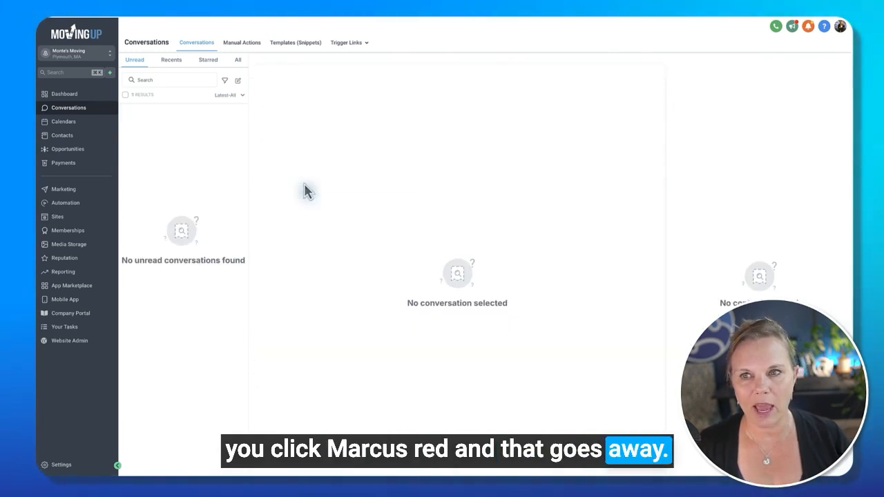
pyautogui.click(169, 62)
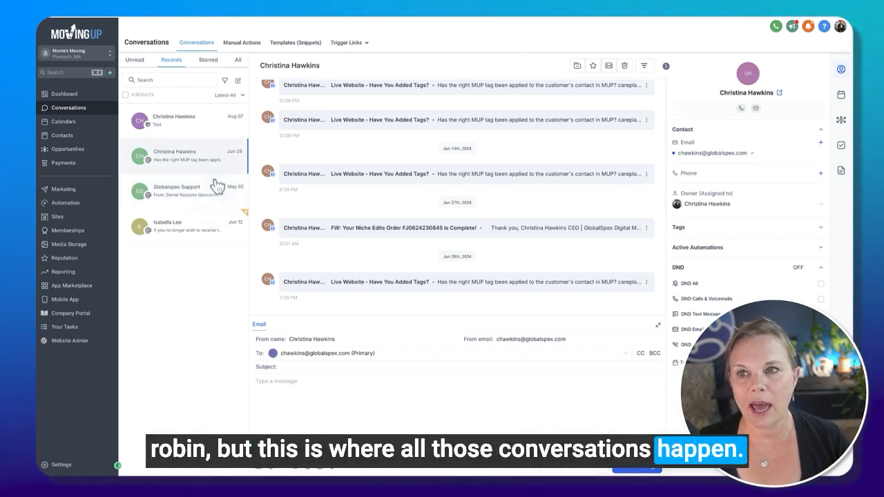
pyautogui.click(208, 61)
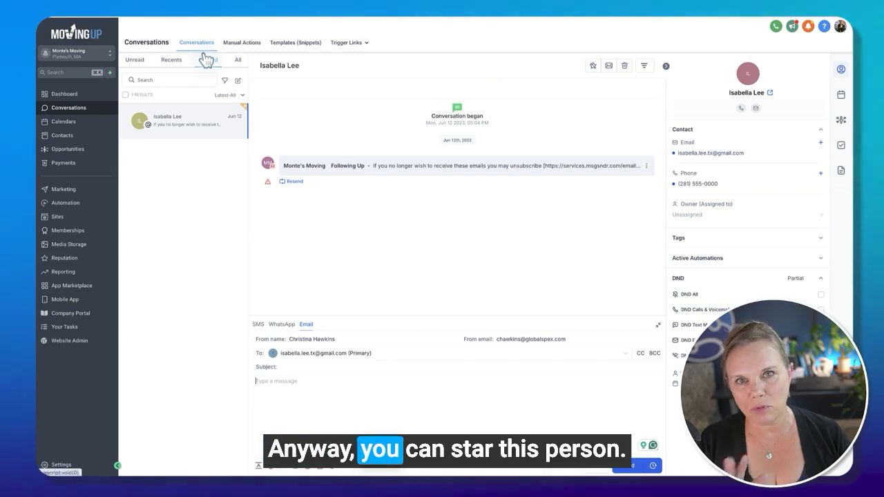
pyautogui.click(593, 67)
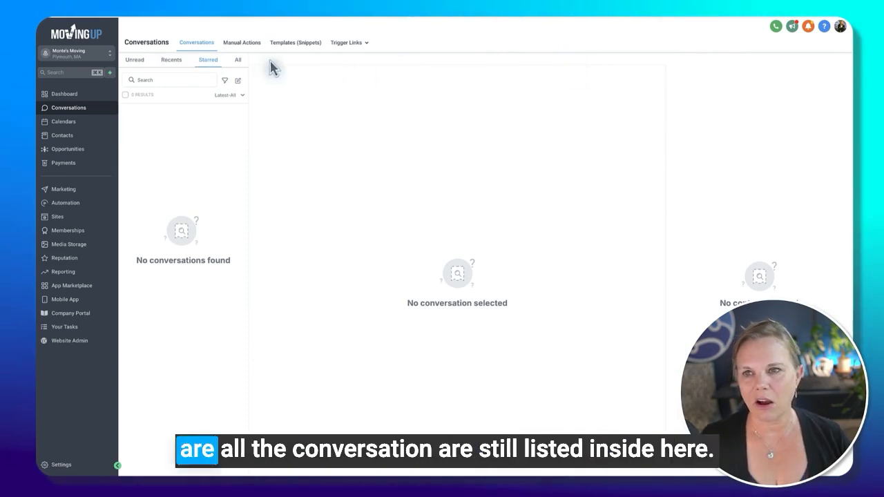
# List all conversations and look through them
pyautogui.click(238, 60)
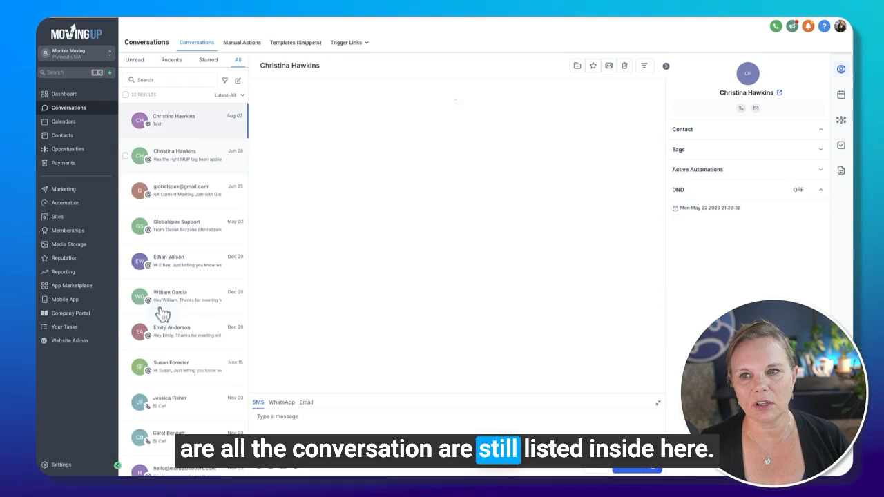
pyautogui.scroll(-3, 165, 308)
pyautogui.scroll(3, 165, 309)
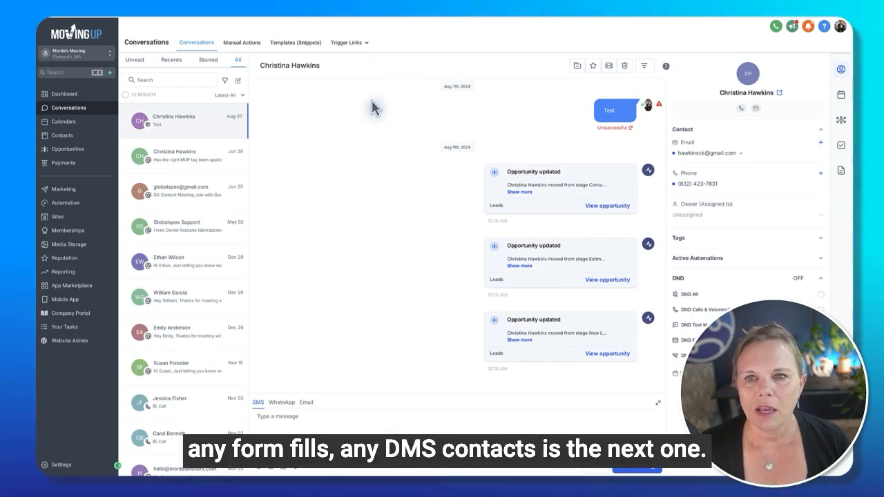
# View a contact's record in Contacts, reviewing its conversation history and its documents
pyautogui.click(65, 139)
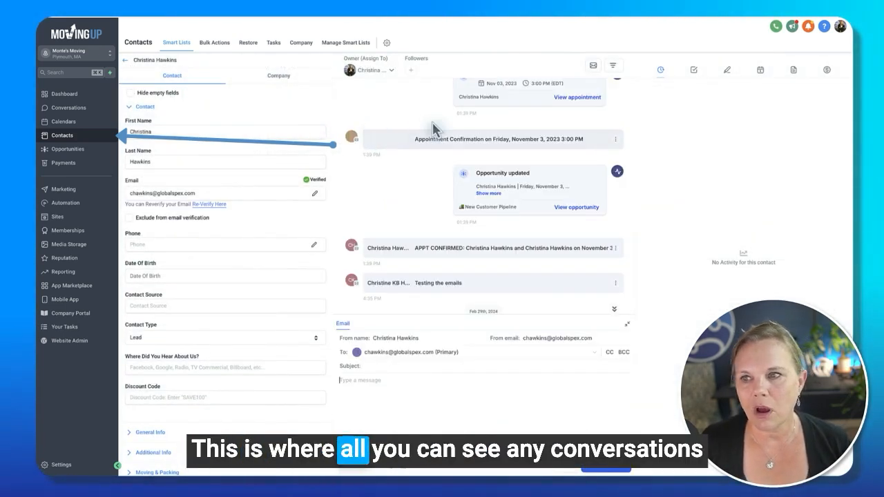
pyautogui.scroll(-10, 435, 128)
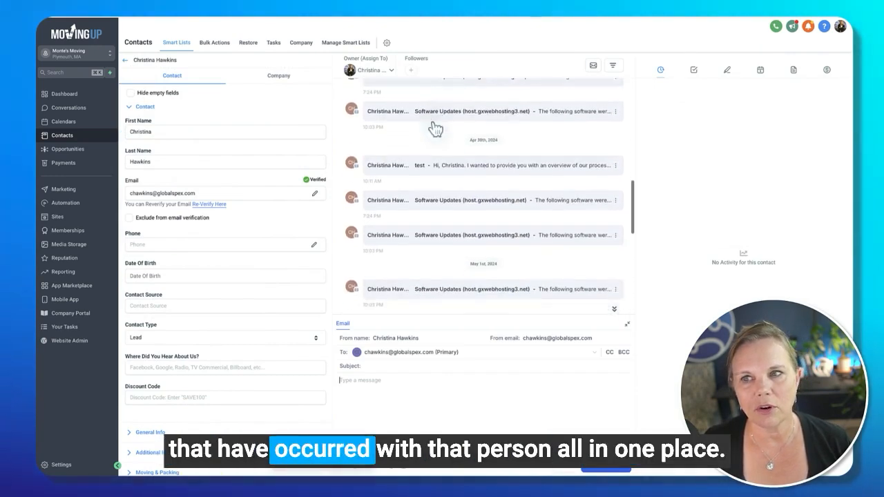
pyautogui.scroll(-5, 428, 138)
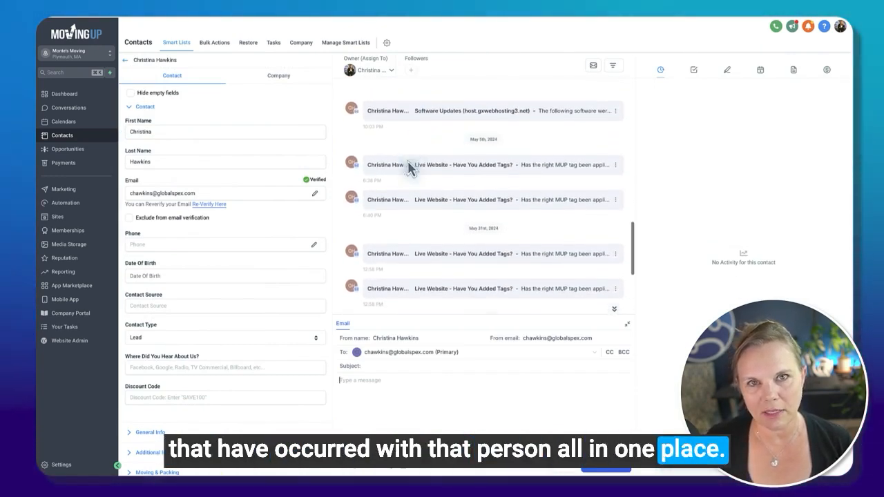
pyautogui.scroll(-1, 409, 168)
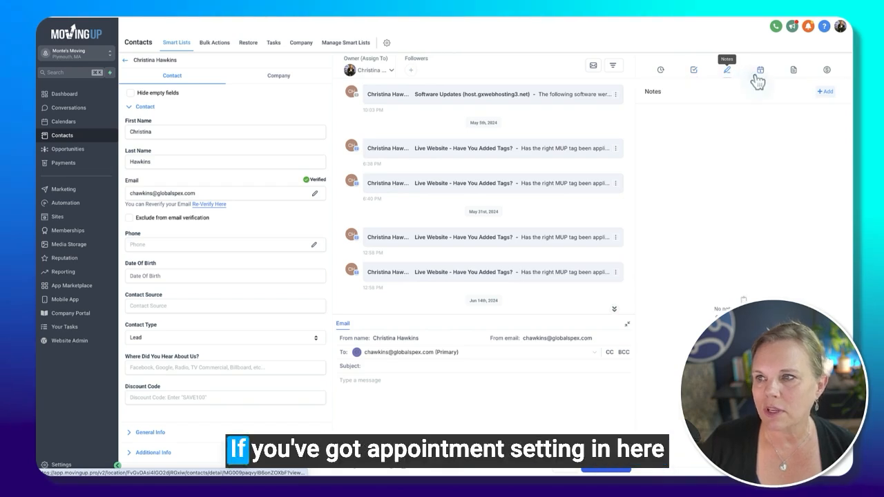
pyautogui.click(793, 70)
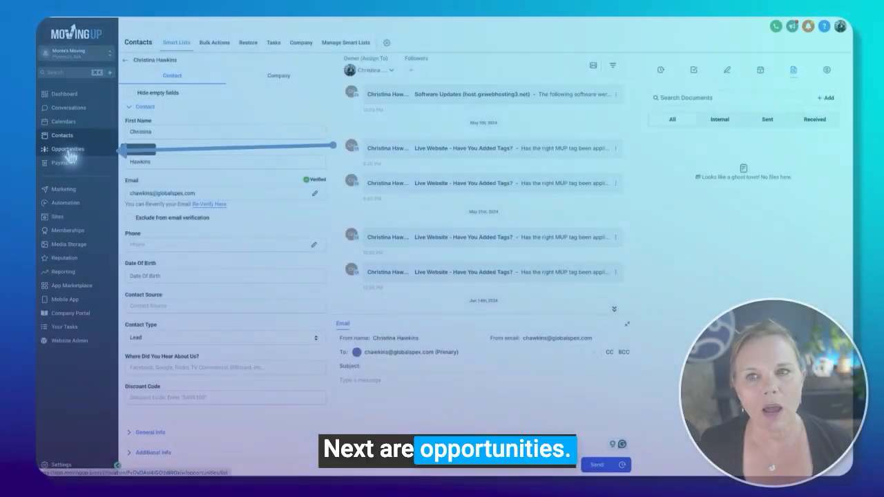
# In the Leads opportunities pipeline, move the first New Lead card to Unqualified and the next one to Estimate Sent
pyautogui.click(71, 156)
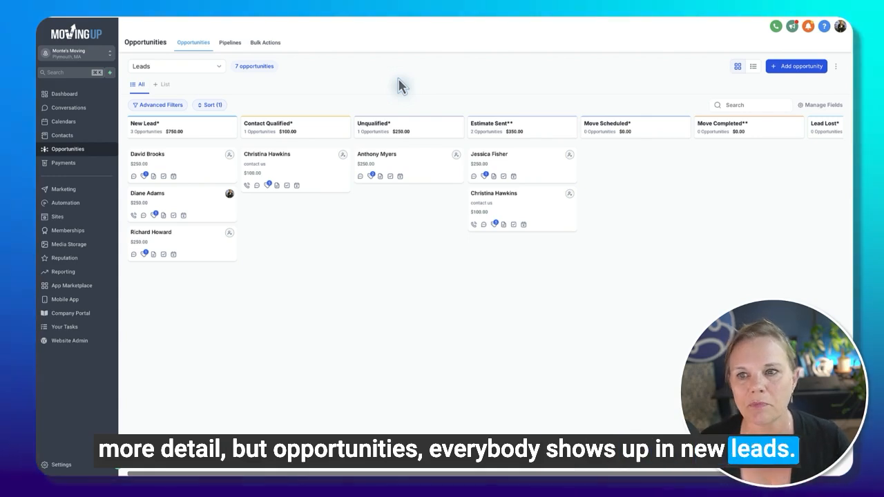
pyautogui.moveTo(152, 166); pyautogui.dragTo(407, 174)
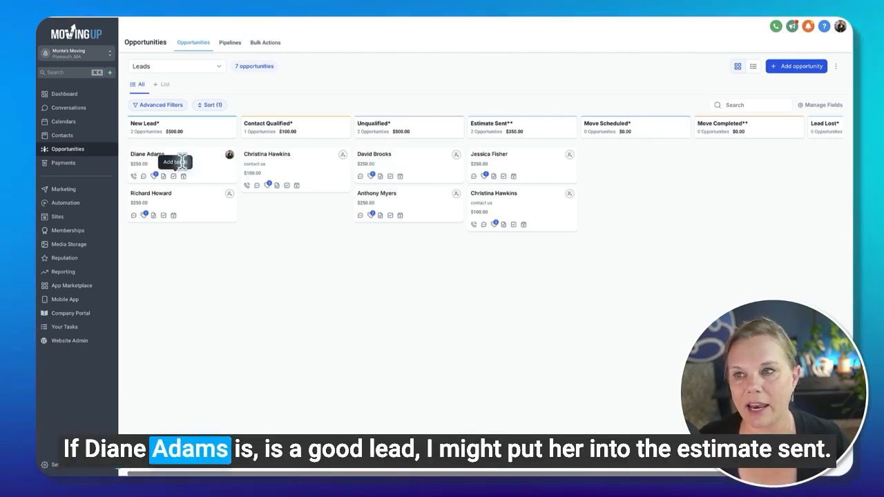
pyautogui.moveTo(180, 161); pyautogui.dragTo(255, 132)
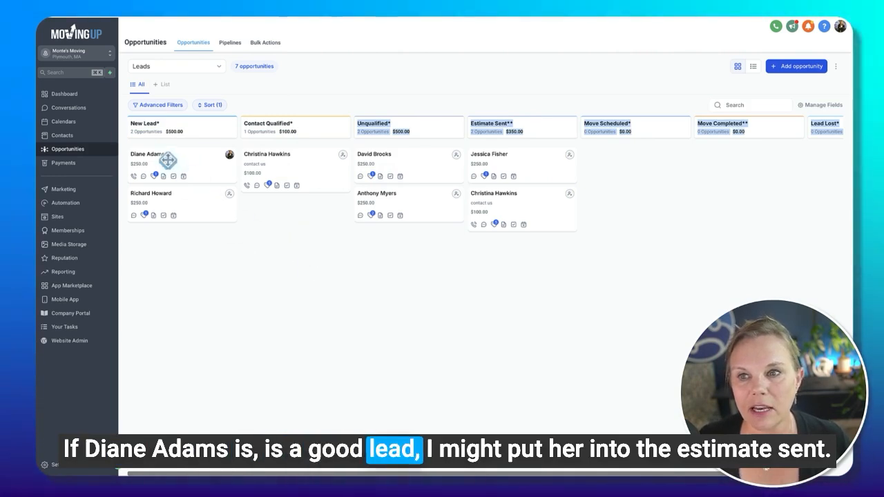
pyautogui.moveTo(172, 165); pyautogui.dragTo(490, 145)
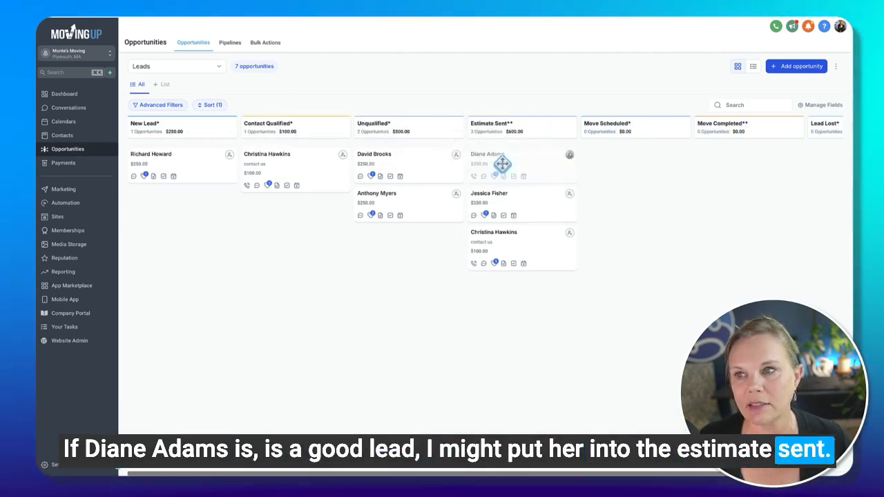